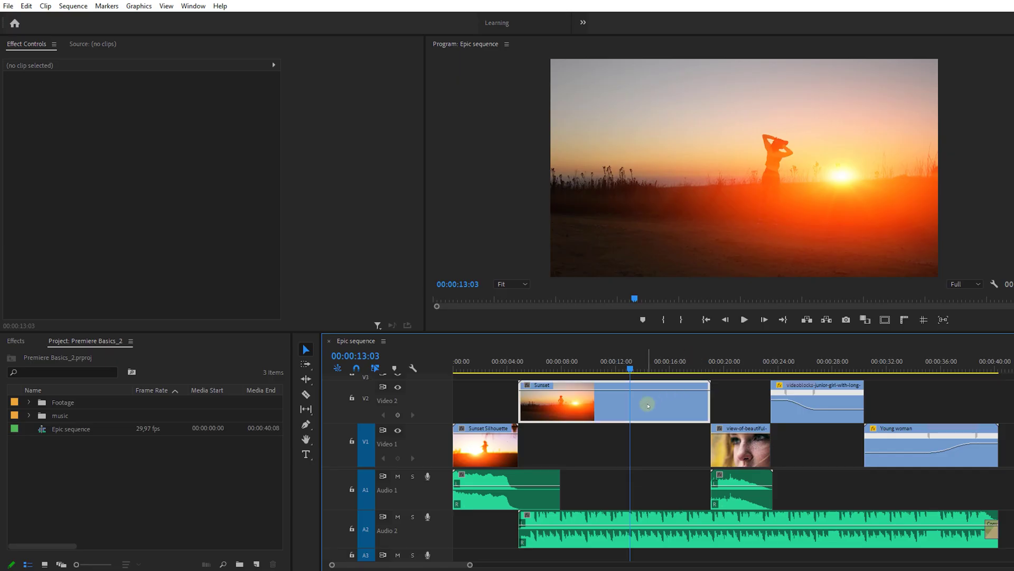
# Step: Select the Sunset clip and set a Scale keyframe at 100 at its start
pyautogui.click(648, 405)
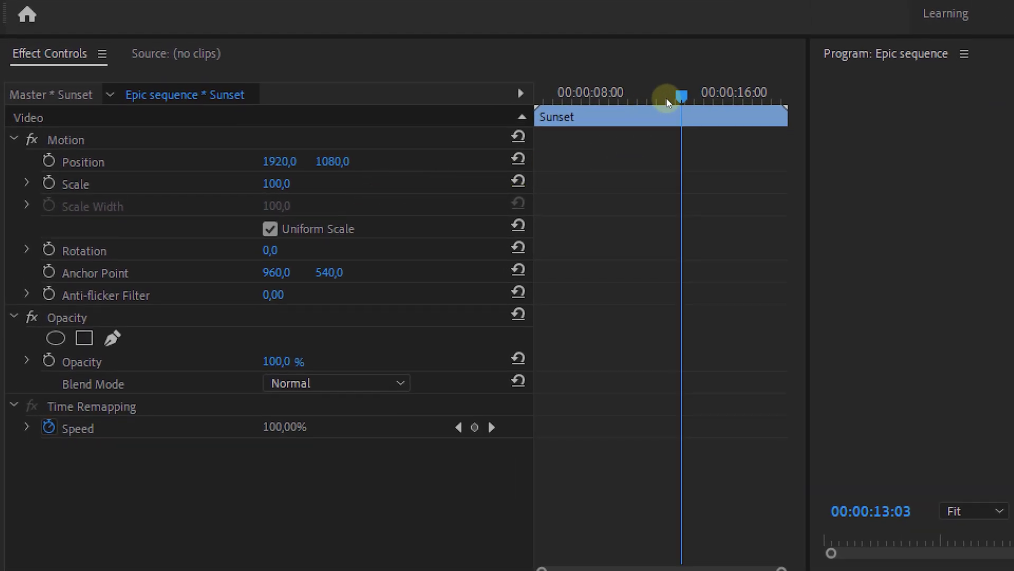
pyautogui.click(667, 99)
pyautogui.moveTo(547, 106); pyautogui.dragTo(526, 103)
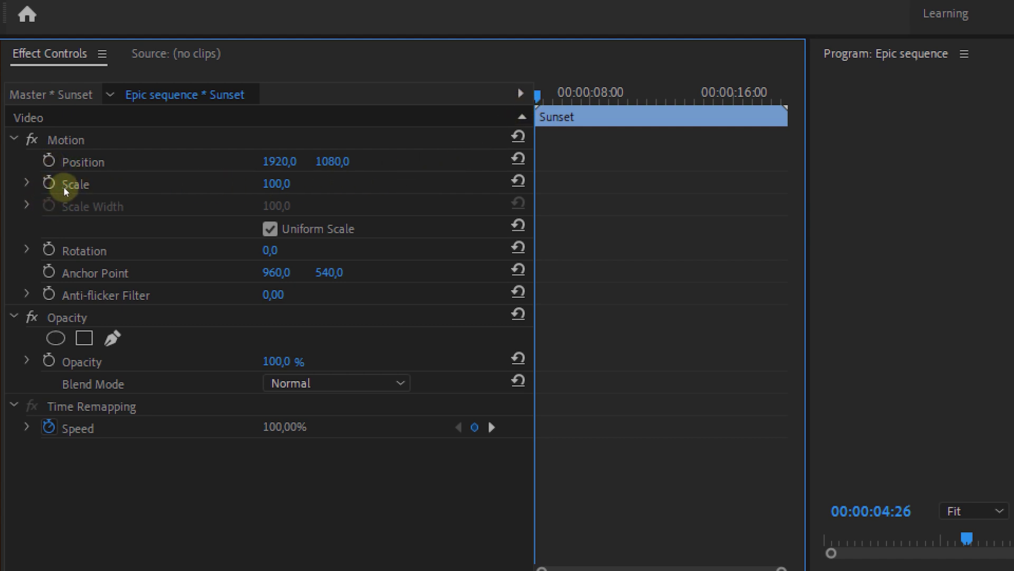
pyautogui.click(50, 183)
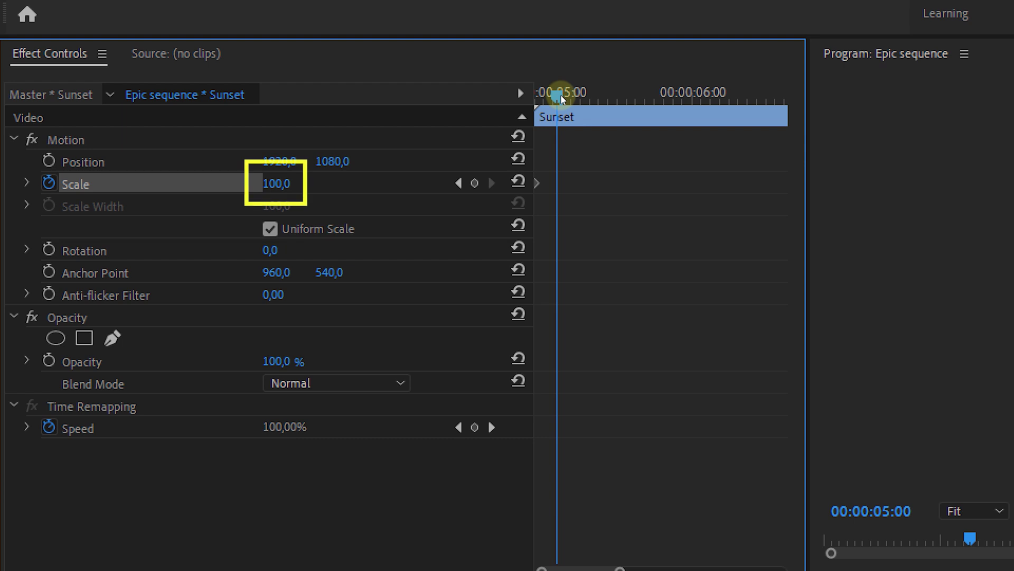
# Step: Add a Scale keyframe of 150 about a second later and play the zoom
pyautogui.moveTo(560, 98)
pyautogui.mouseDown()
pyautogui.moveTo(636, 112)
pyautogui.moveTo(643, 96)
pyautogui.moveTo(676, 108)
pyautogui.mouseUp()
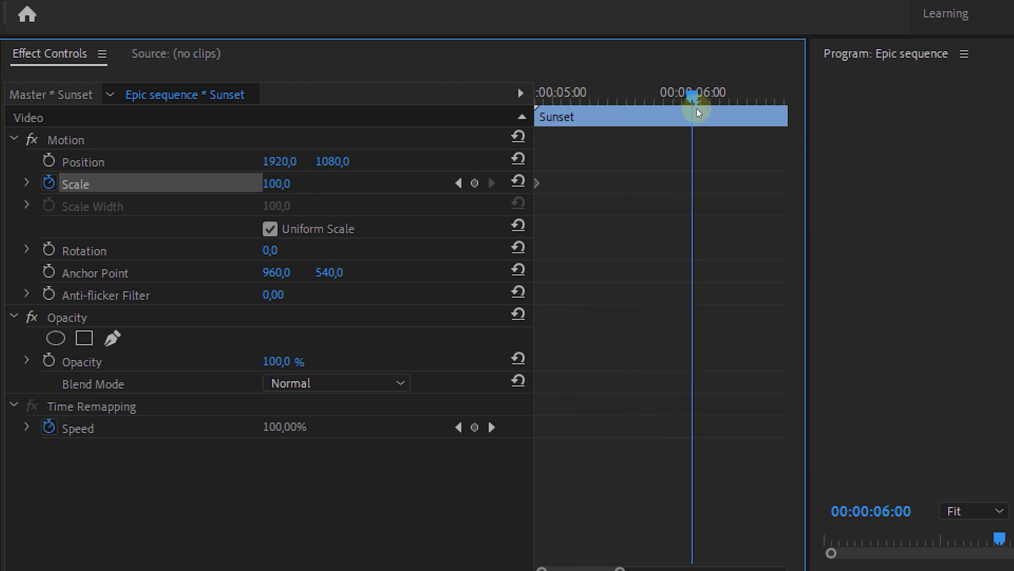
pyautogui.click(479, 178)
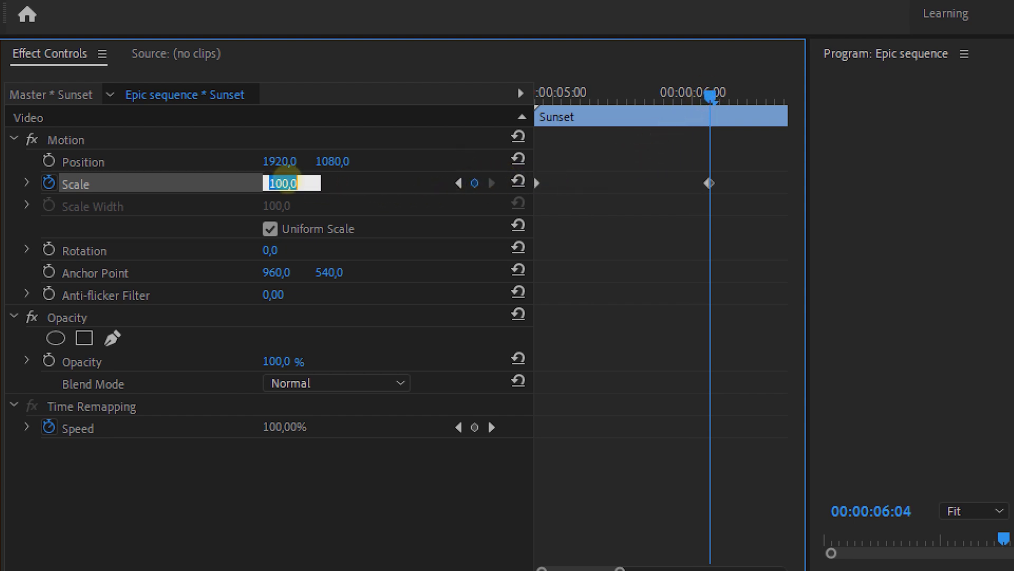
pyautogui.write('150')
pyautogui.press('Return')
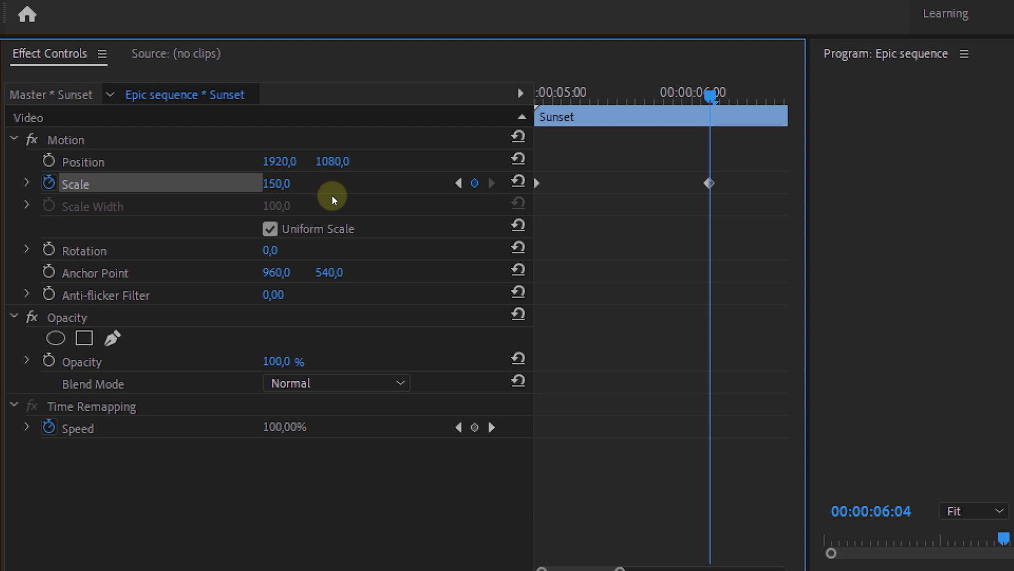
pyautogui.press('space')
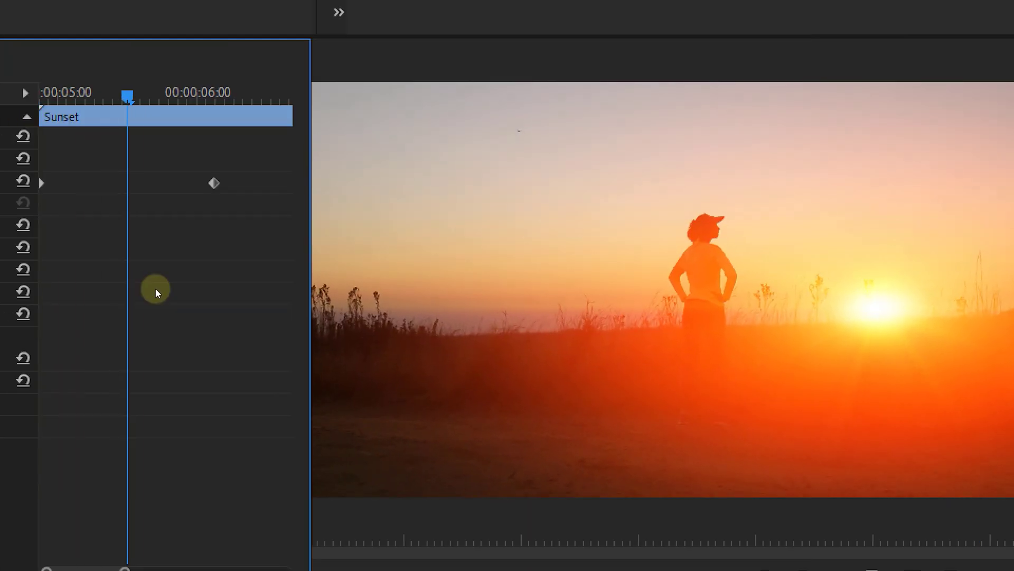
# Step: Return to the Sunset clip's start and preview the zoom
pyautogui.moveTo(224, 93); pyautogui.dragTo(24, 115)
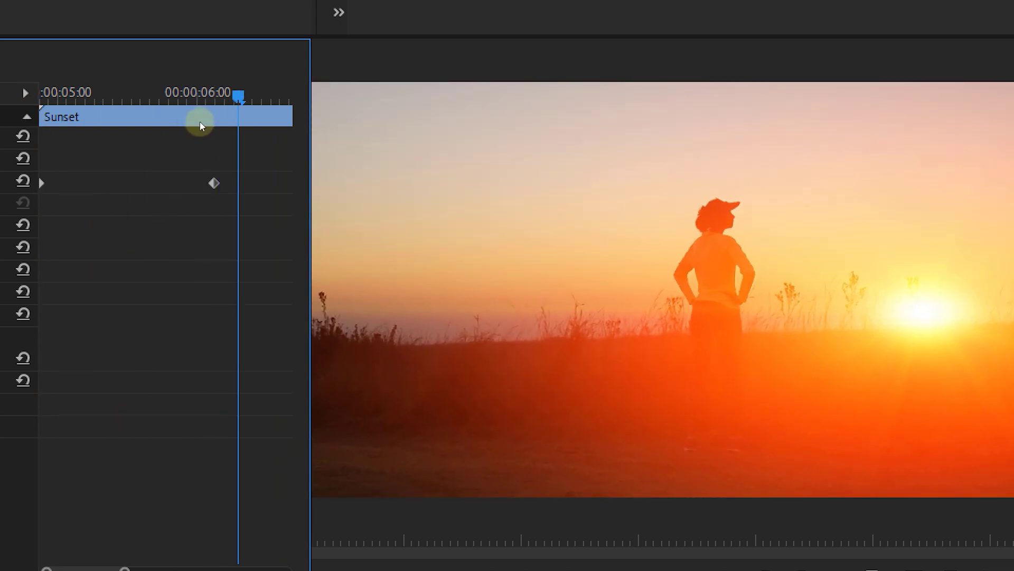
pyautogui.click(203, 102)
pyautogui.moveTo(204, 102); pyautogui.dragTo(42, 135)
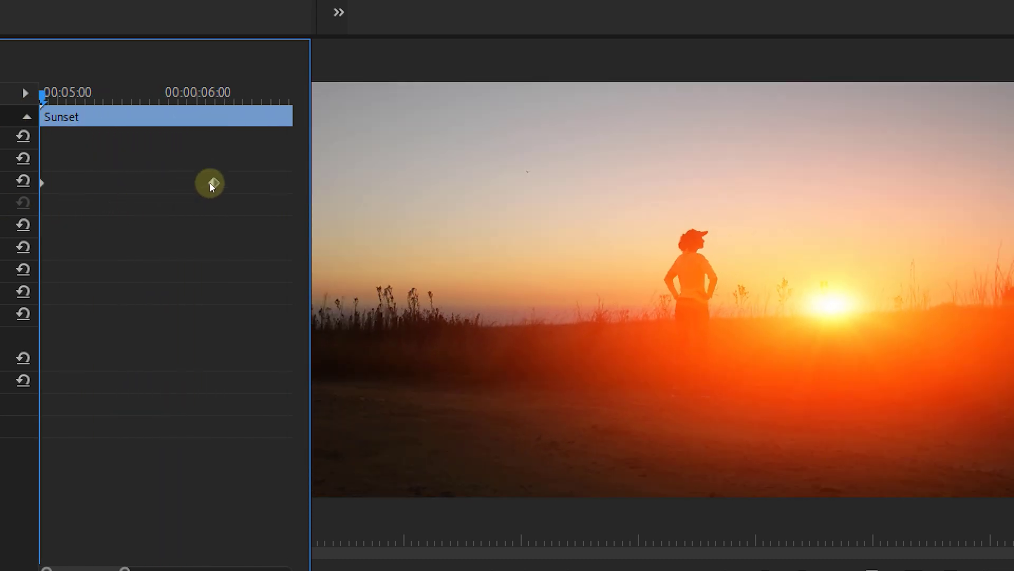
pyautogui.press('space')
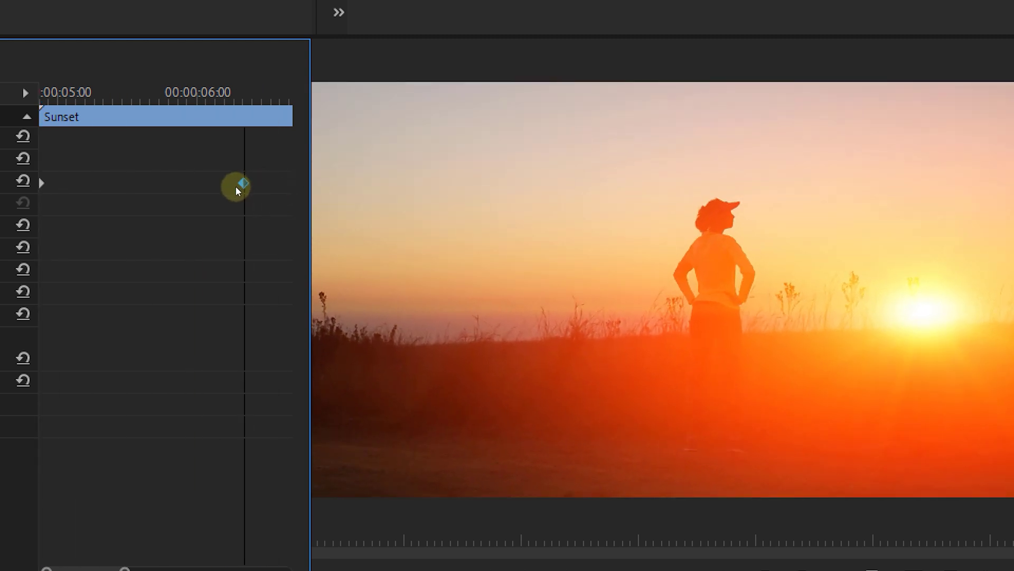
# Step: Drag the 150 Scale keyframe earlier and replay the faster zoom from the start
pyautogui.moveTo(278, 181); pyautogui.dragTo(99, 185)
pyautogui.moveTo(48, 99); pyautogui.dragTo(42, 98)
pyautogui.press('space')
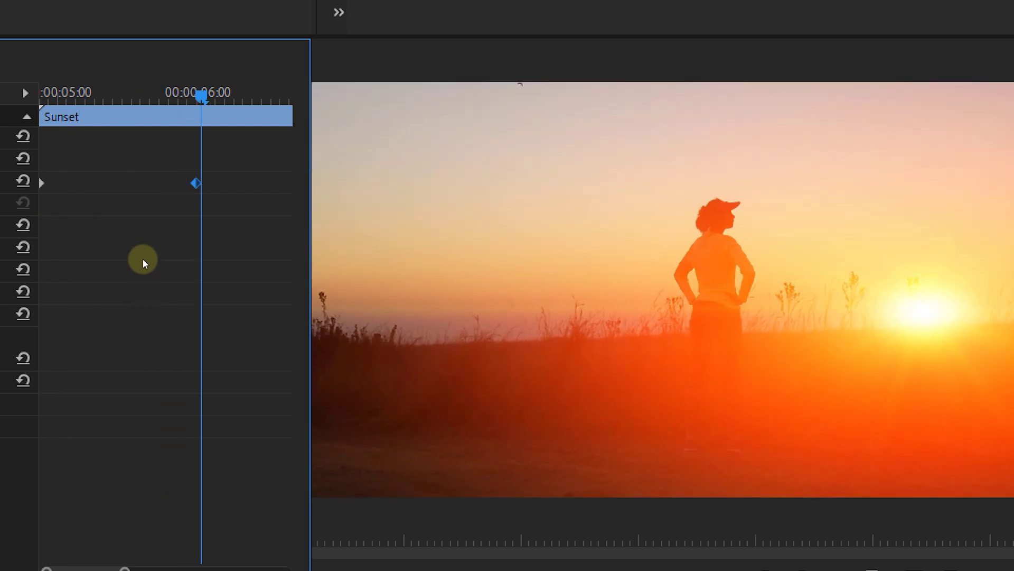
pyautogui.click(144, 105)
pyautogui.moveTo(144, 105); pyautogui.dragTo(54, 130)
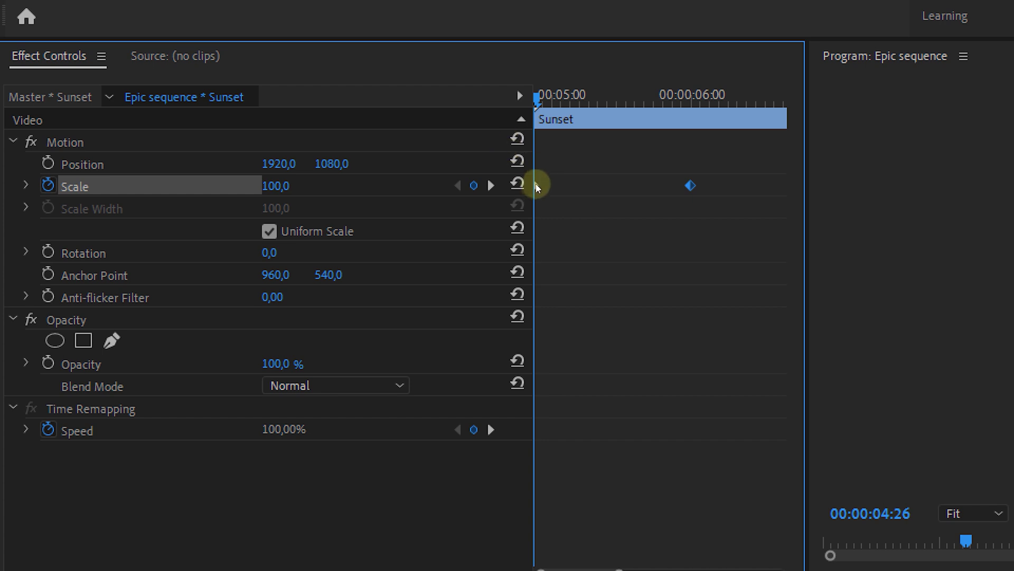
pyautogui.rightClick(536, 188)
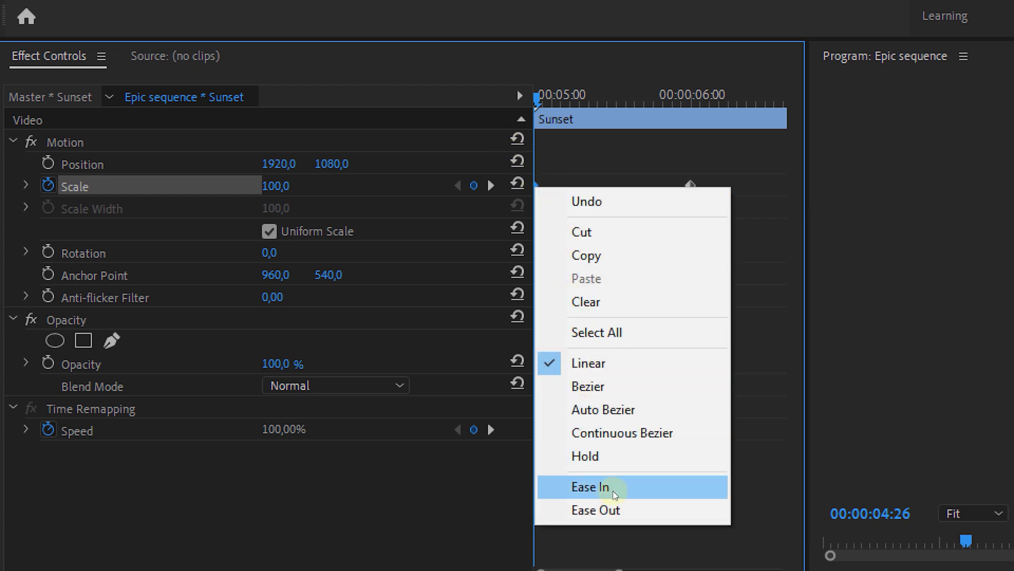
# Step: Apply easing to the Scale keyframe and reveal Scale's value and velocity graphs
pyautogui.click(616, 511)
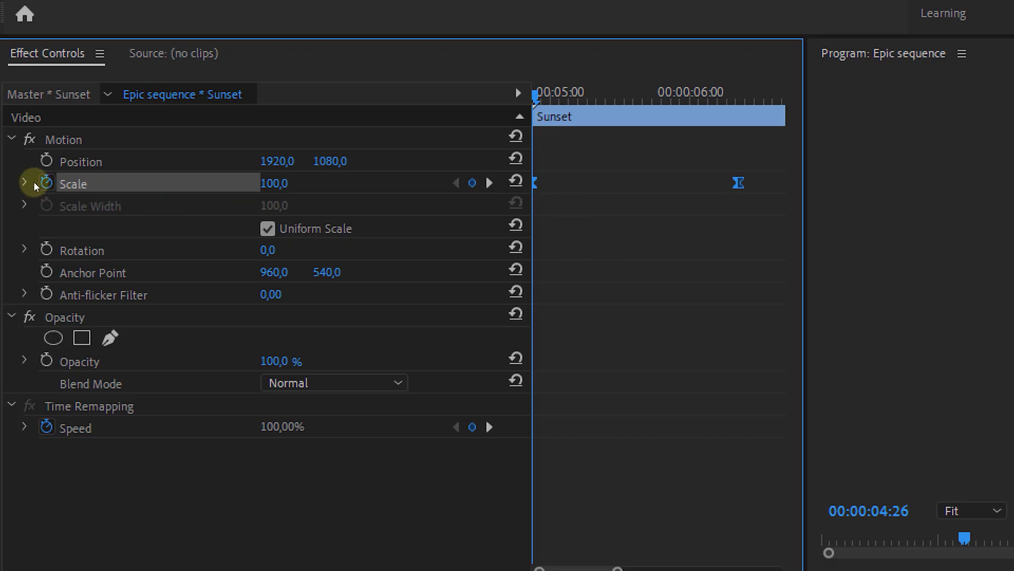
pyautogui.click(24, 182)
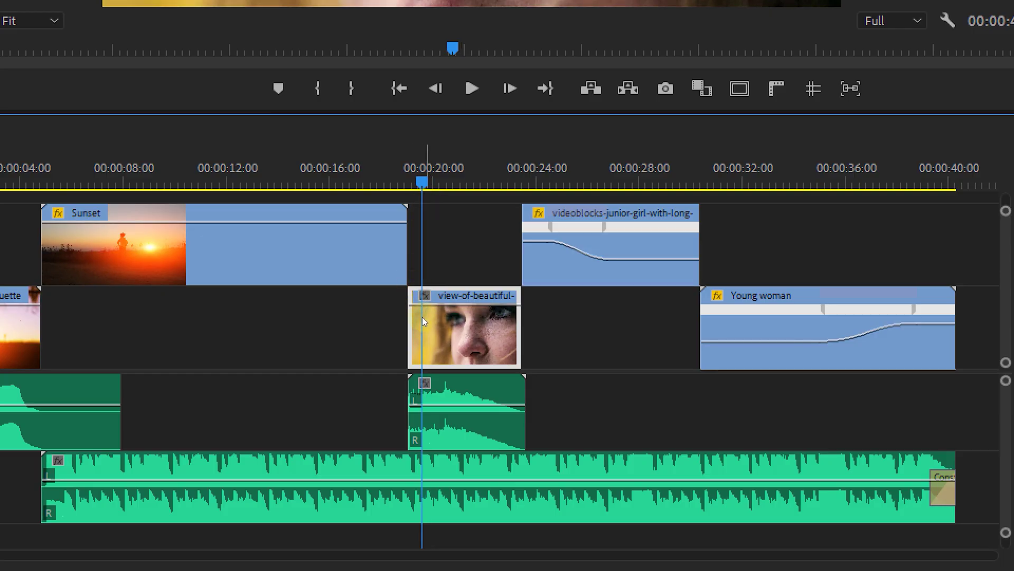
# Step: Show Opacity on the face close-up clip and add opacity keyframes with the Pen tool
pyautogui.click(425, 295)
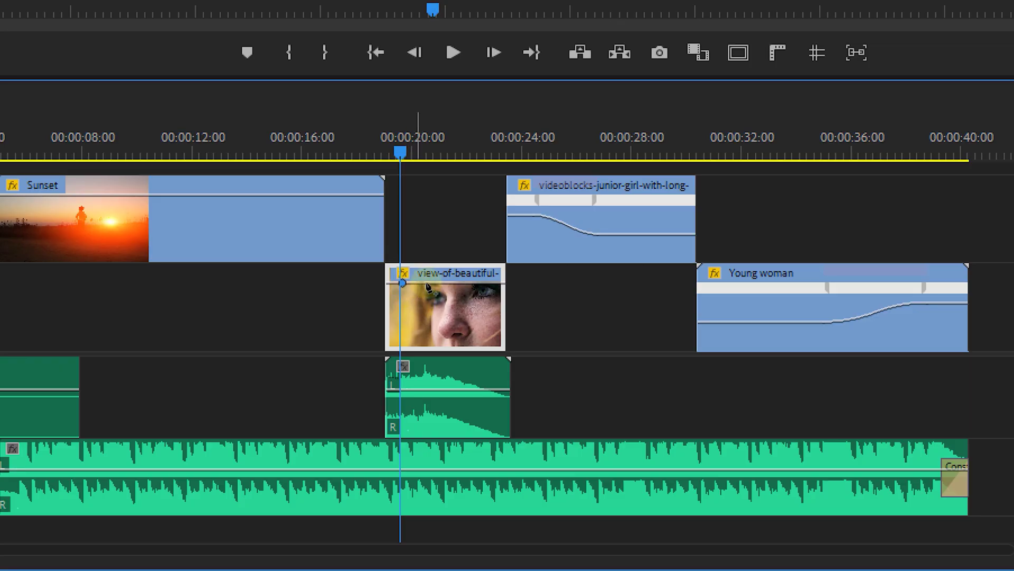
pyautogui.press('p')
pyautogui.click(464, 282)
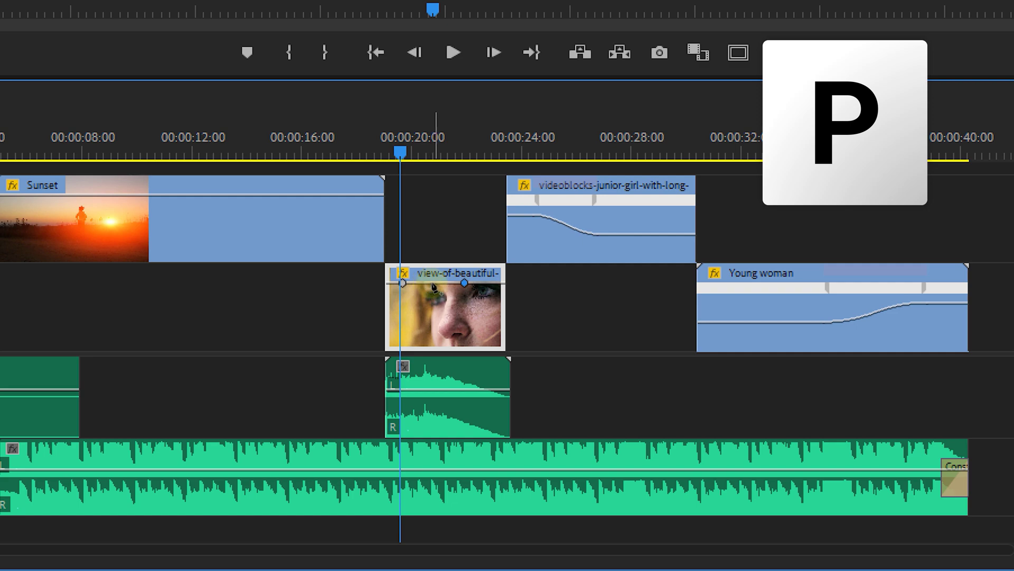